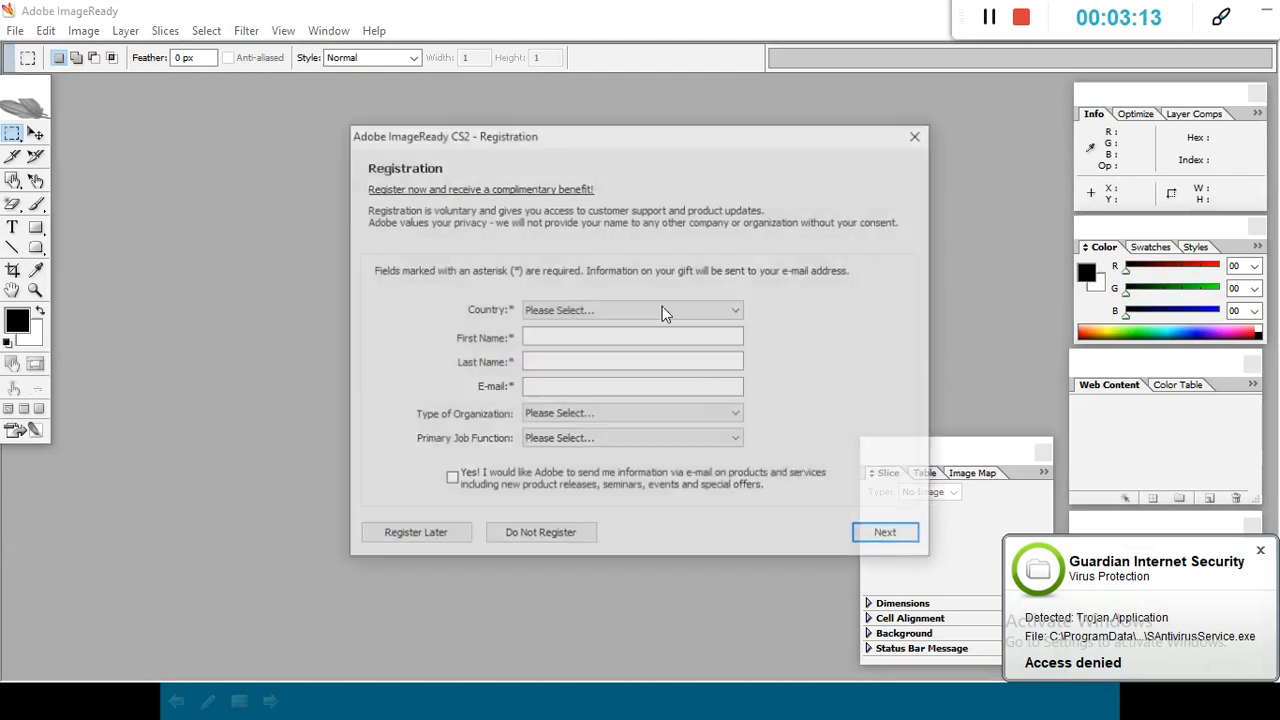
Postpone the product registration and close the Info palette
{"action": "left_click", "coordinate": [430, 535]}
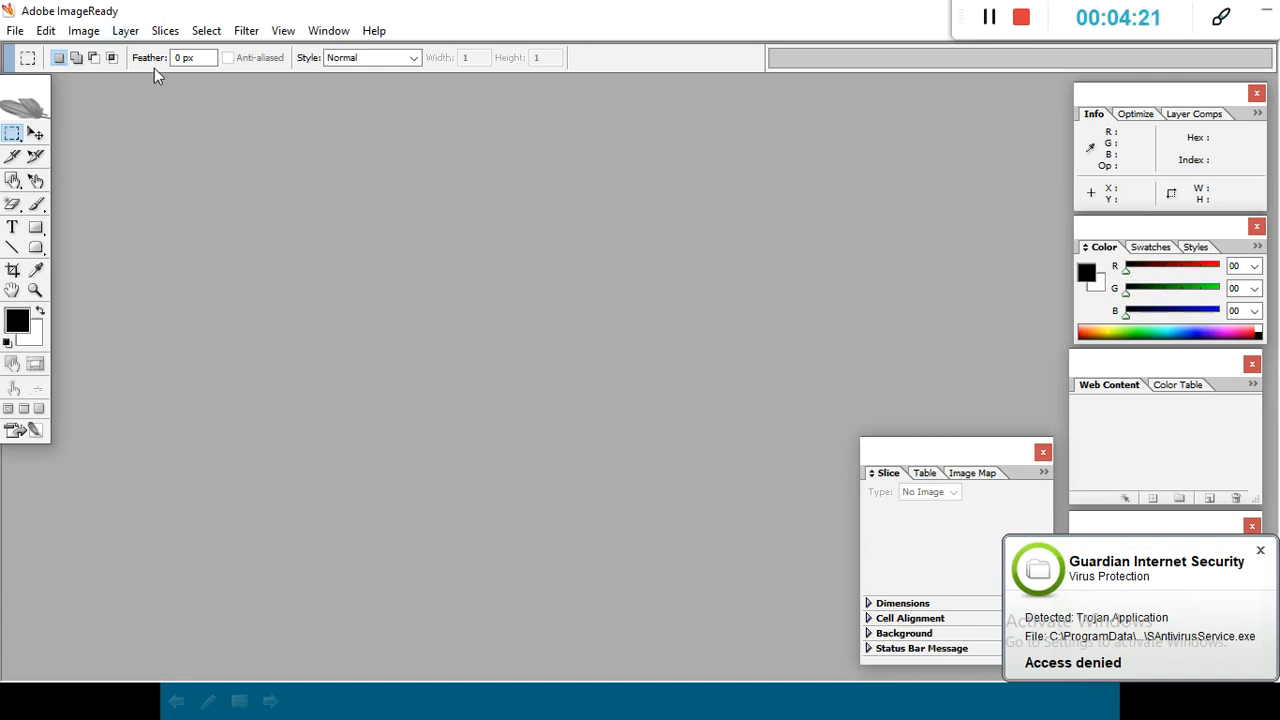
{"action": "left_click", "coordinate": [206, 57]}
{"action": "left_click", "coordinate": [1257, 95]}
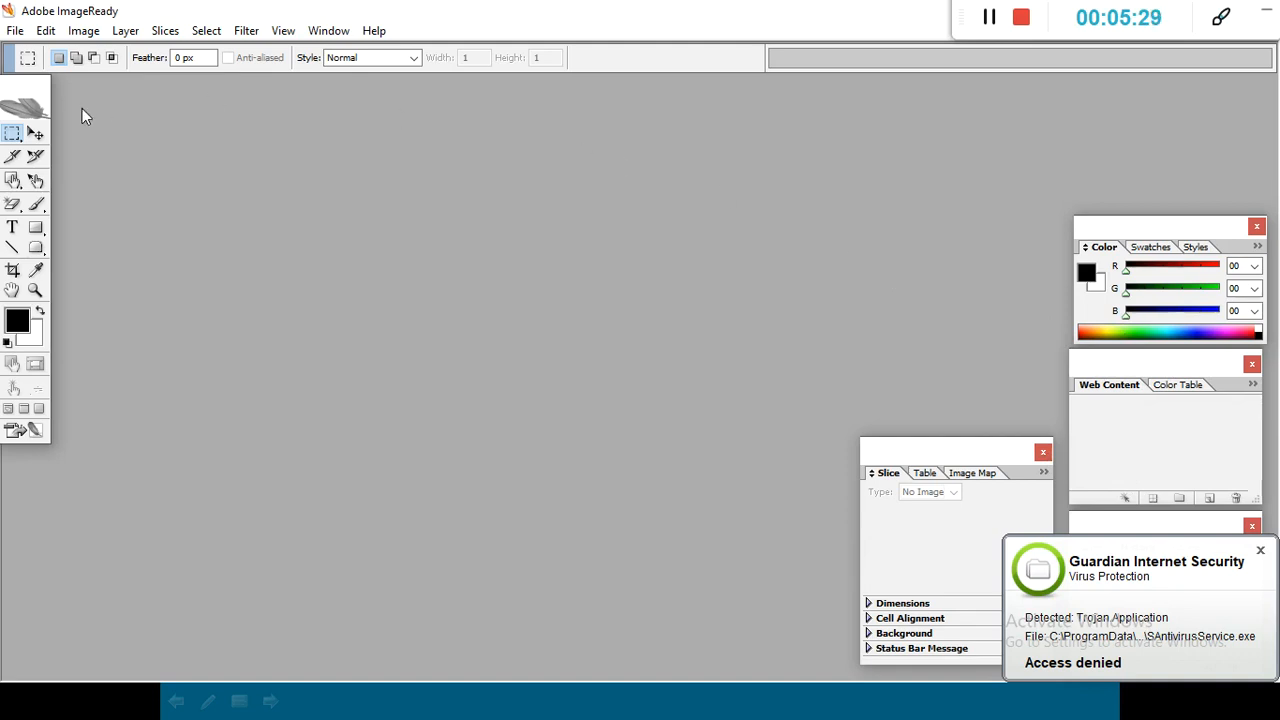
Open the image download (1) from the Downloads folder and maximize its document window
{"action": "left_click", "coordinate": [16, 32]}
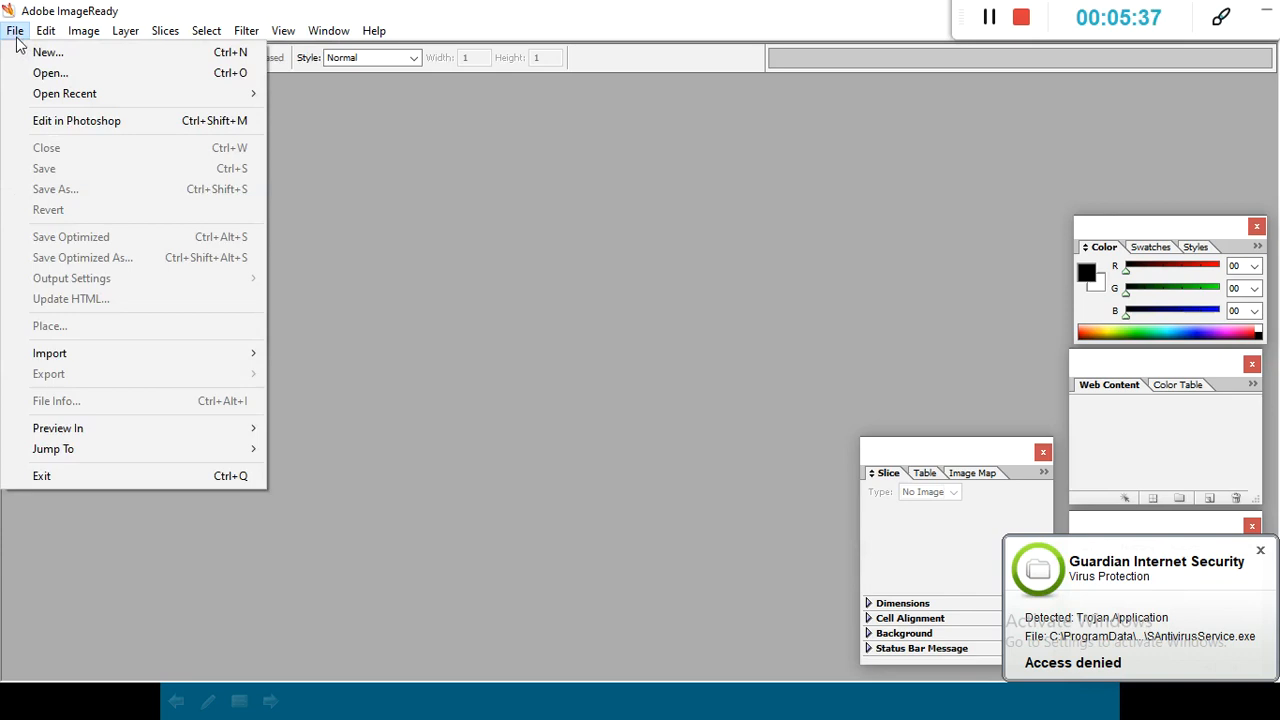
{"action": "left_click", "coordinate": [30, 73]}
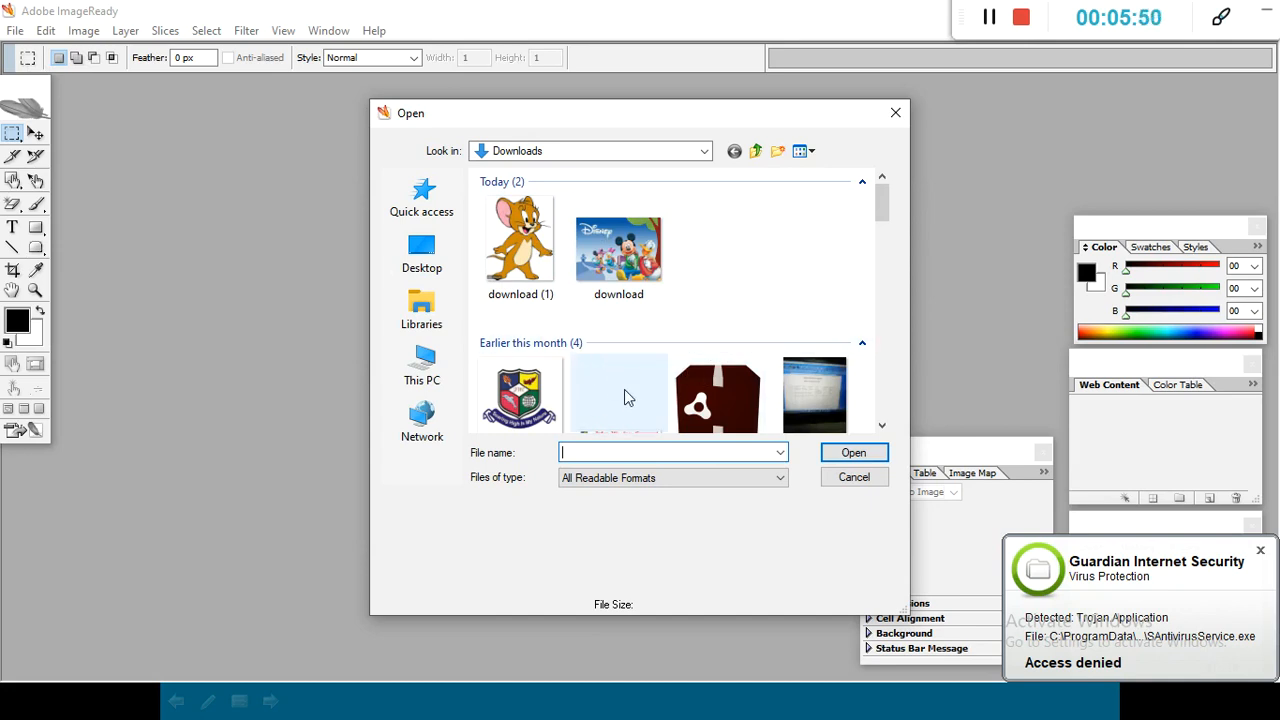
{"action": "left_click", "coordinate": [531, 262]}
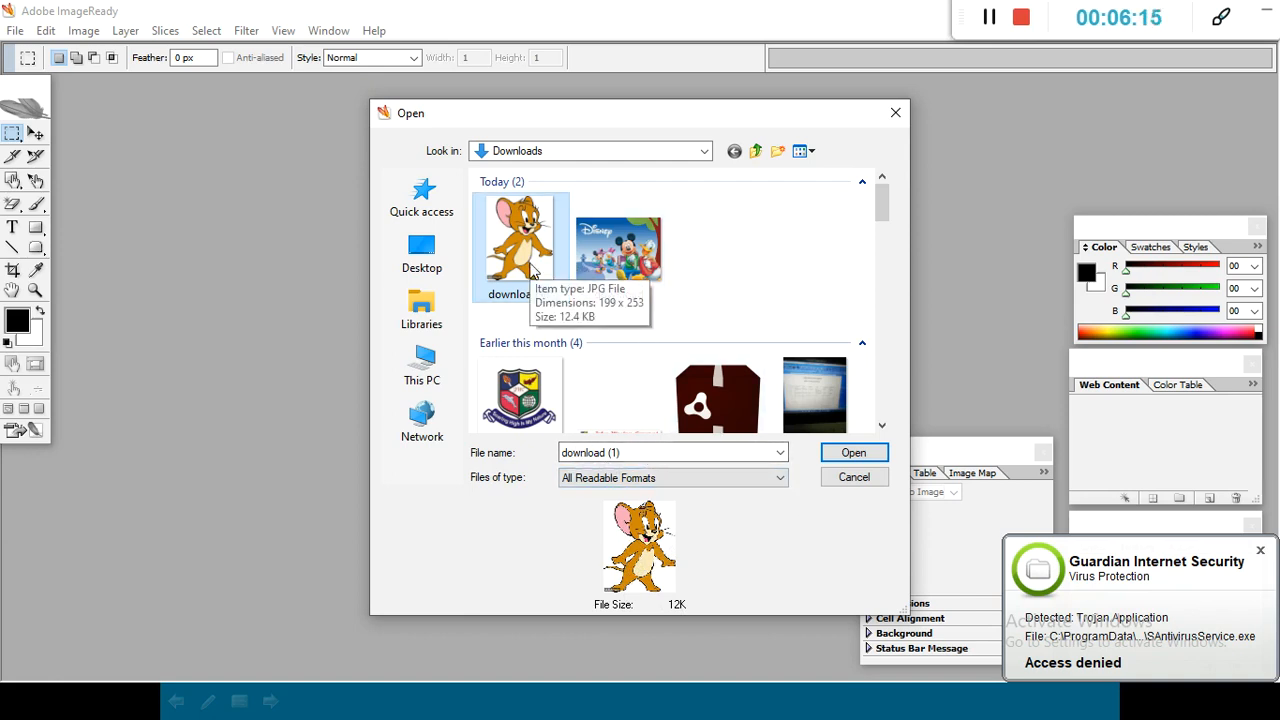
{"action": "left_click", "coordinate": [853, 456]}
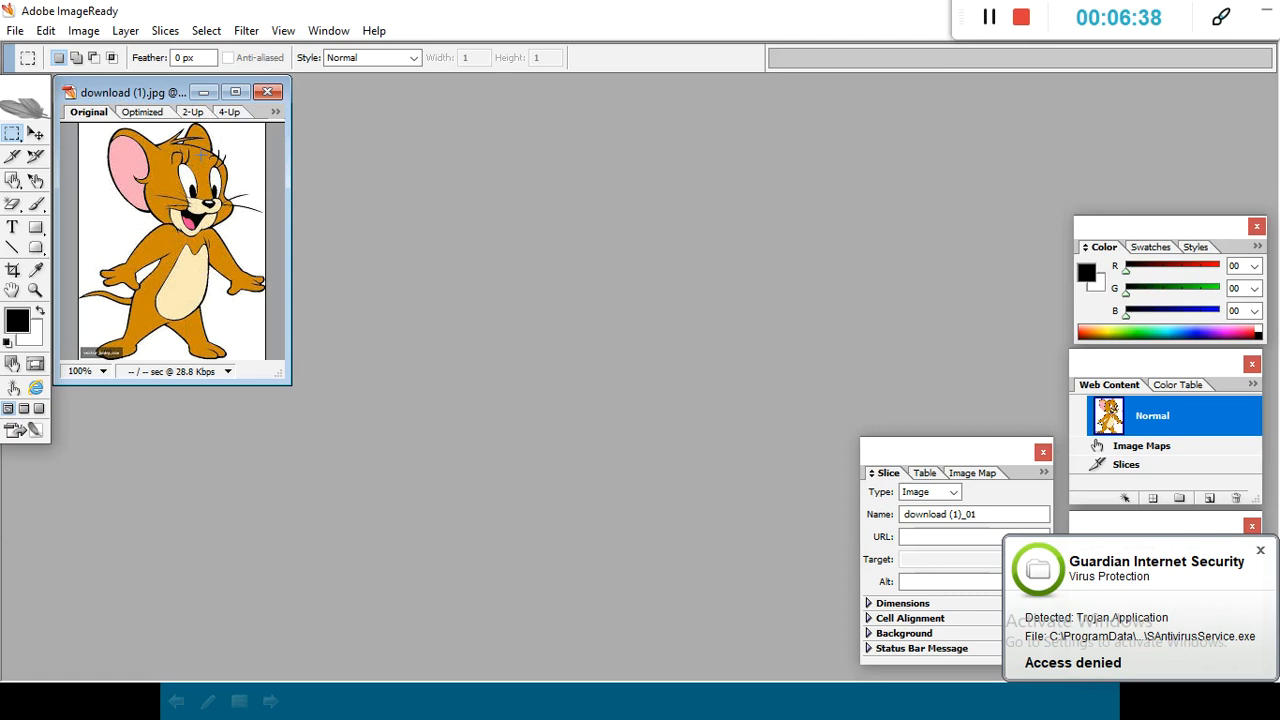
{"action": "left_click", "coordinate": [235, 92]}
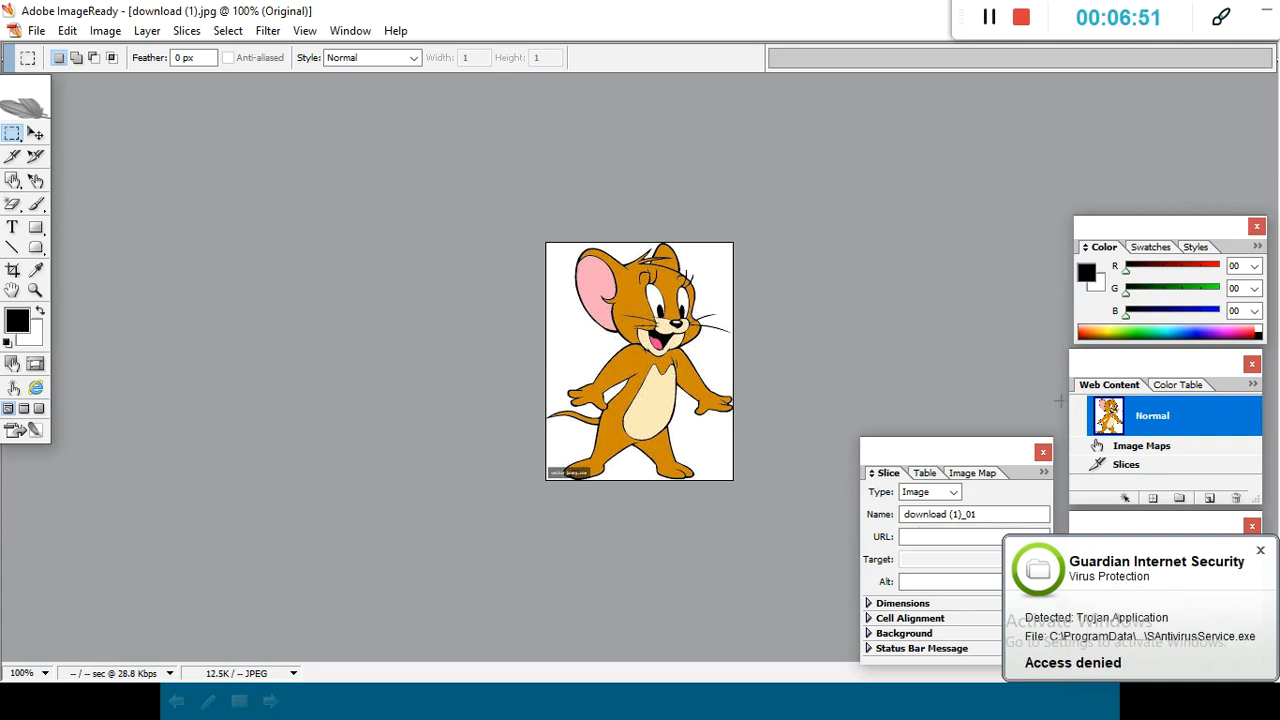
Resize the image to a width of 300 pixels with its proportions constrained
{"action": "left_click", "coordinate": [107, 31]}
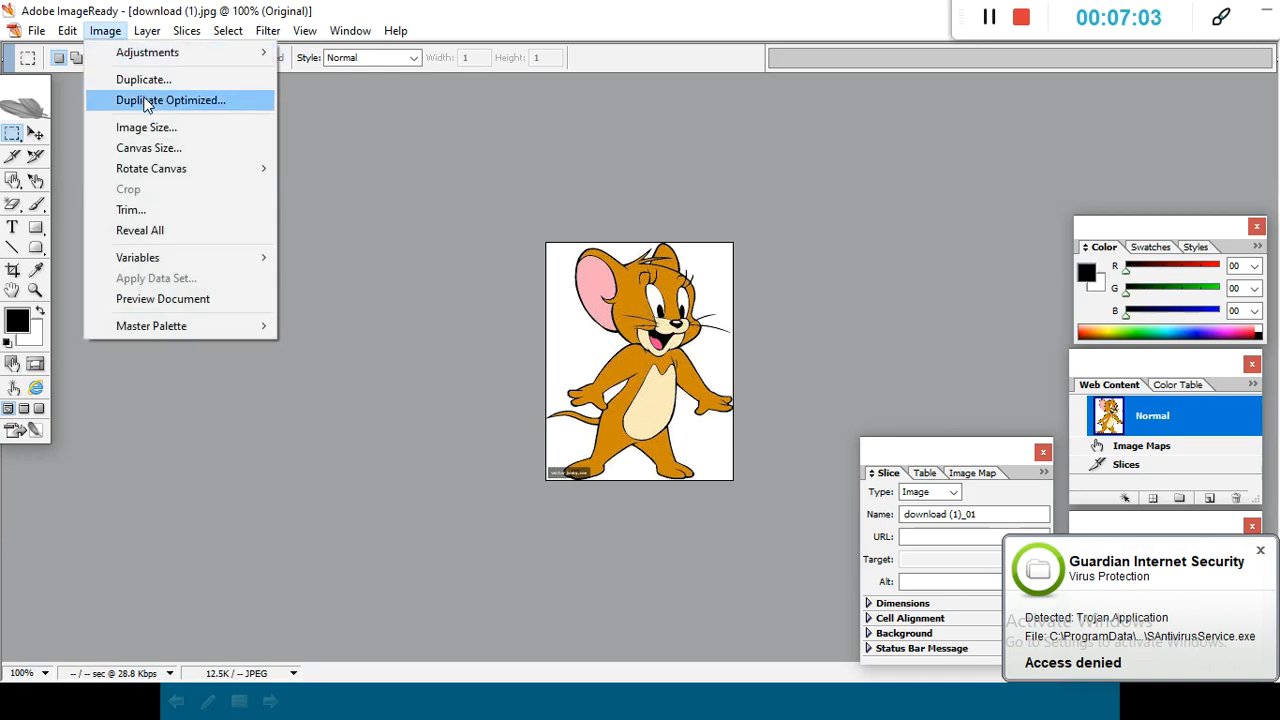
{"action": "left_click", "coordinate": [149, 129]}
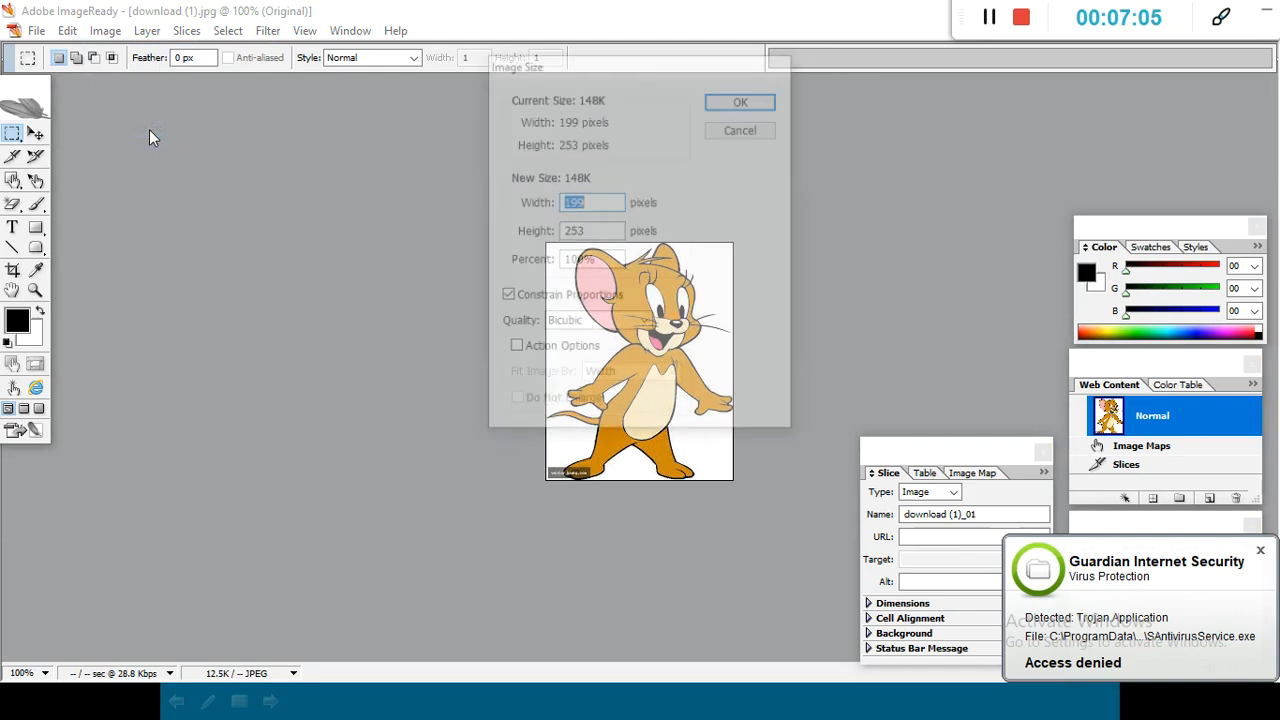
{"action": "left_click", "coordinate": [594, 202]}
{"action": "key", "text": "BackSpace"}
{"action": "key", "text": "BackSpace"}
{"action": "key", "text": "BackSpace"}
{"action": "type", "text": "300"}
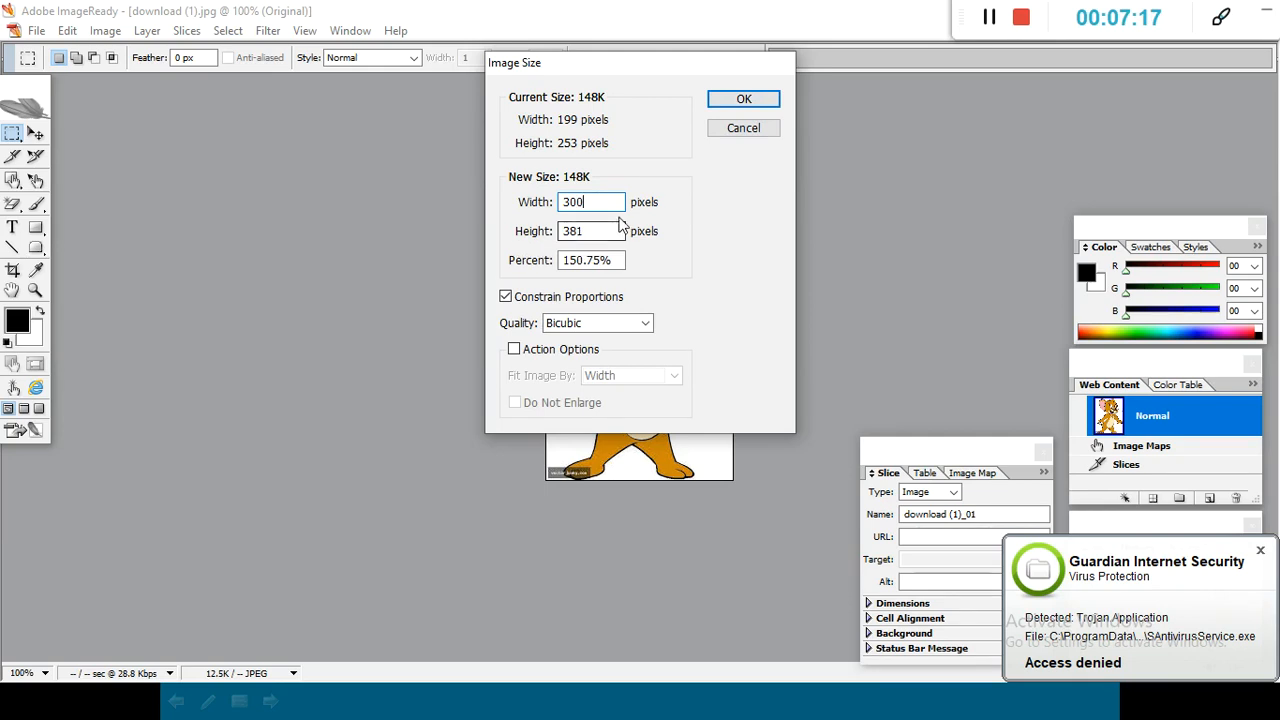
{"action": "left_click", "coordinate": [759, 101]}
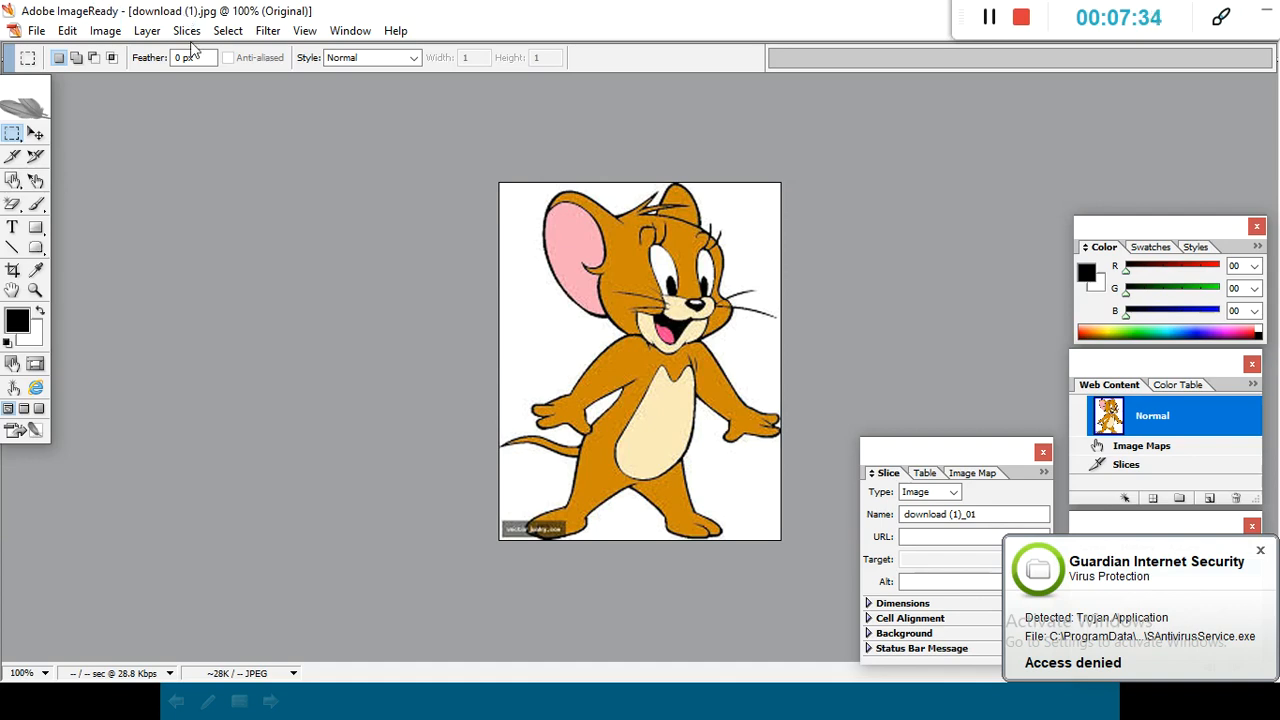
Enlarge the canvas to 400 pixels wide by 500 pixels high, keeping the anchor centred
{"action": "left_click", "coordinate": [103, 31]}
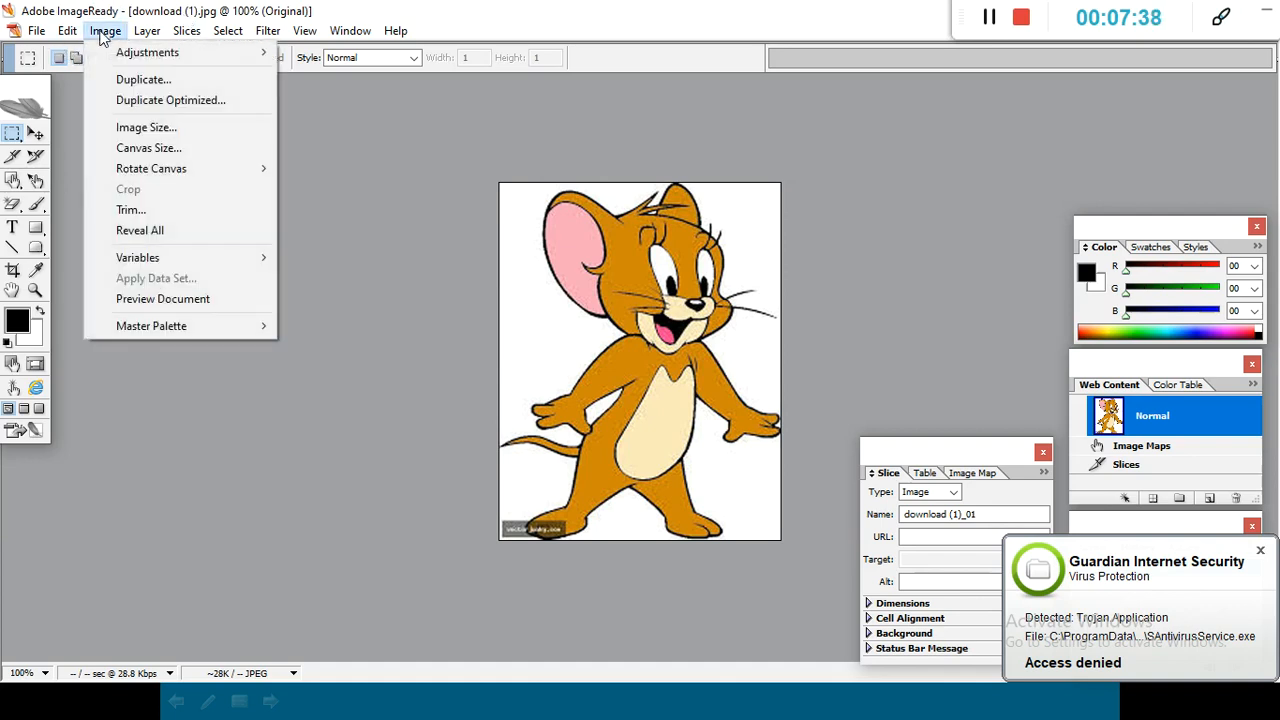
{"action": "left_click", "coordinate": [132, 150]}
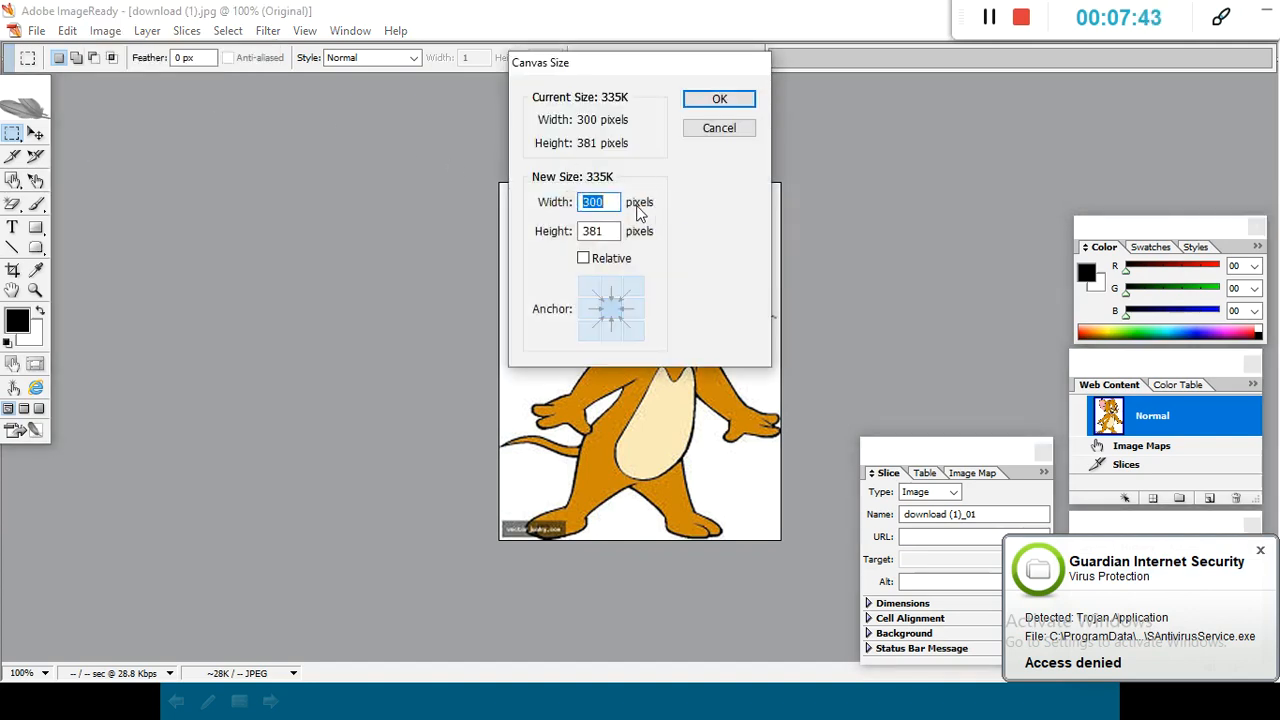
{"action": "left_click", "coordinate": [605, 201]}
{"action": "key", "text": "BackSpace"}
{"action": "type", "text": "400"}
{"action": "left_click", "coordinate": [606, 231]}
{"action": "key", "text": "BackSpace"}
{"action": "key", "text": "BackSpace"}
{"action": "type", "text": "500"}
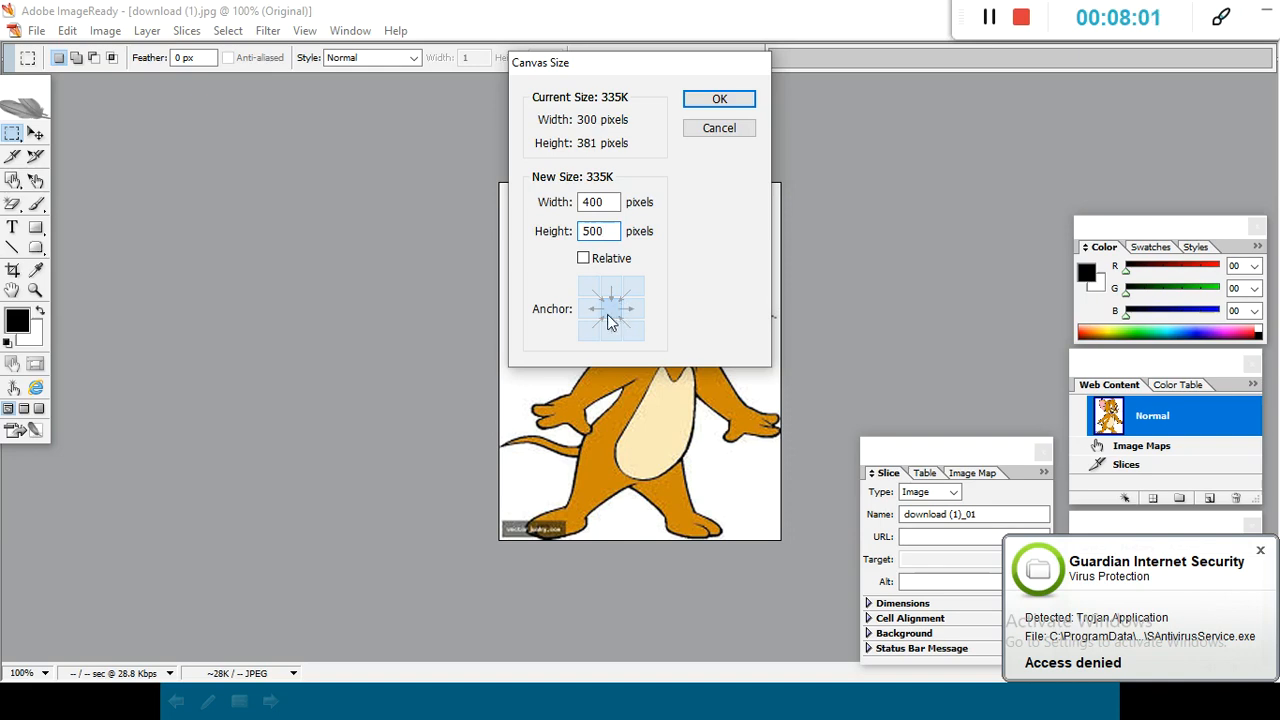
{"action": "left_click", "coordinate": [615, 291]}
{"action": "left_click", "coordinate": [595, 305]}
{"action": "left_click", "coordinate": [612, 306]}
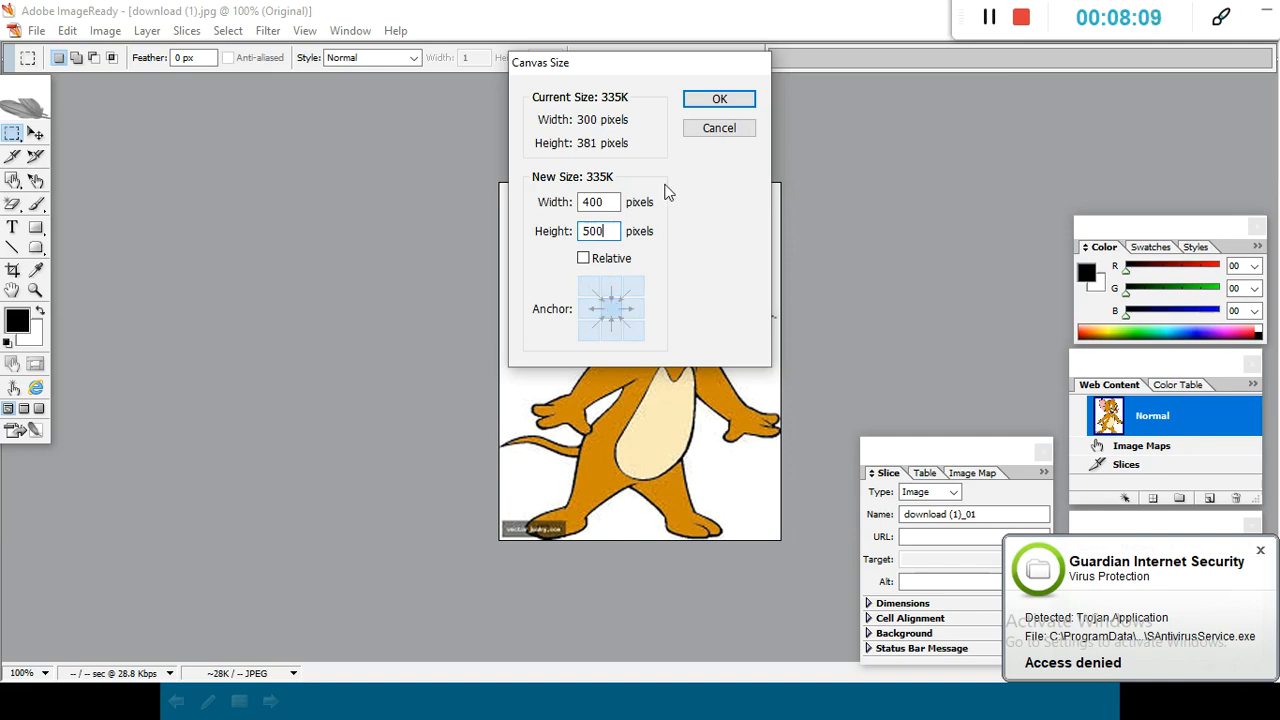
{"action": "left_click", "coordinate": [731, 101]}
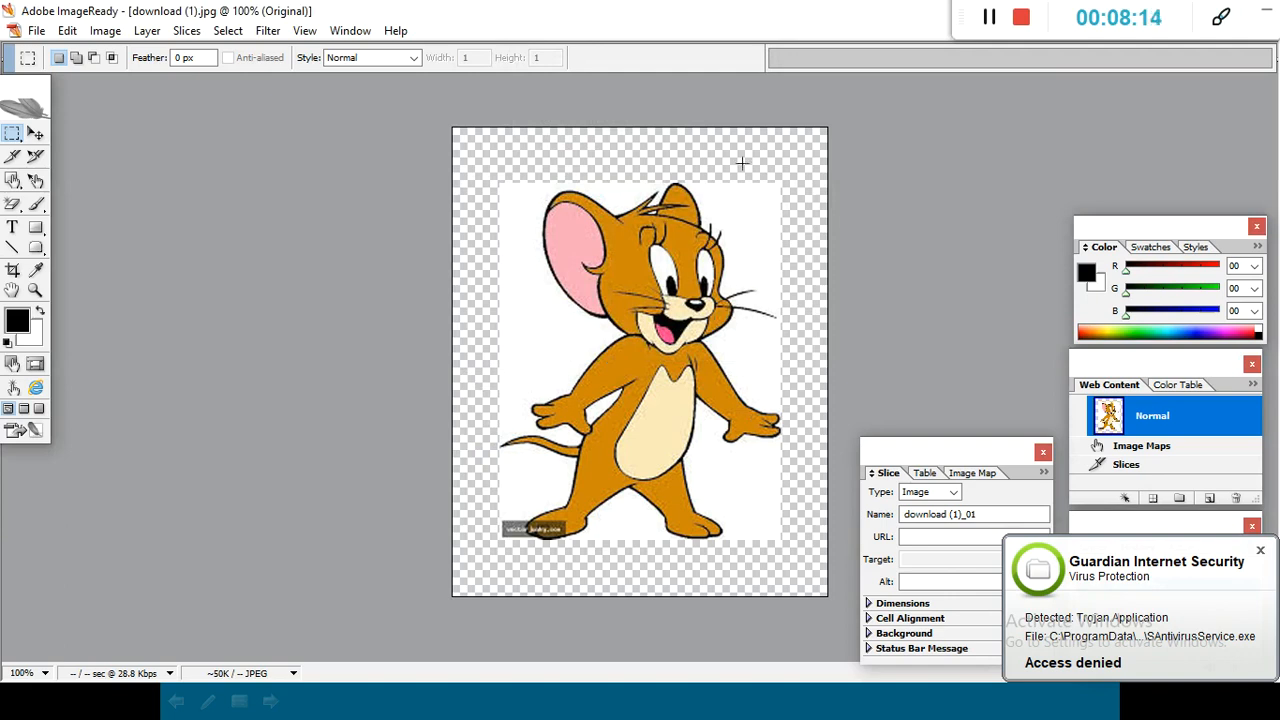
Examine the mouse's nose at 1600% magnification and the whole picture at reduced scale, returning to 100%
{"action": "left_click", "coordinate": [35, 290]}
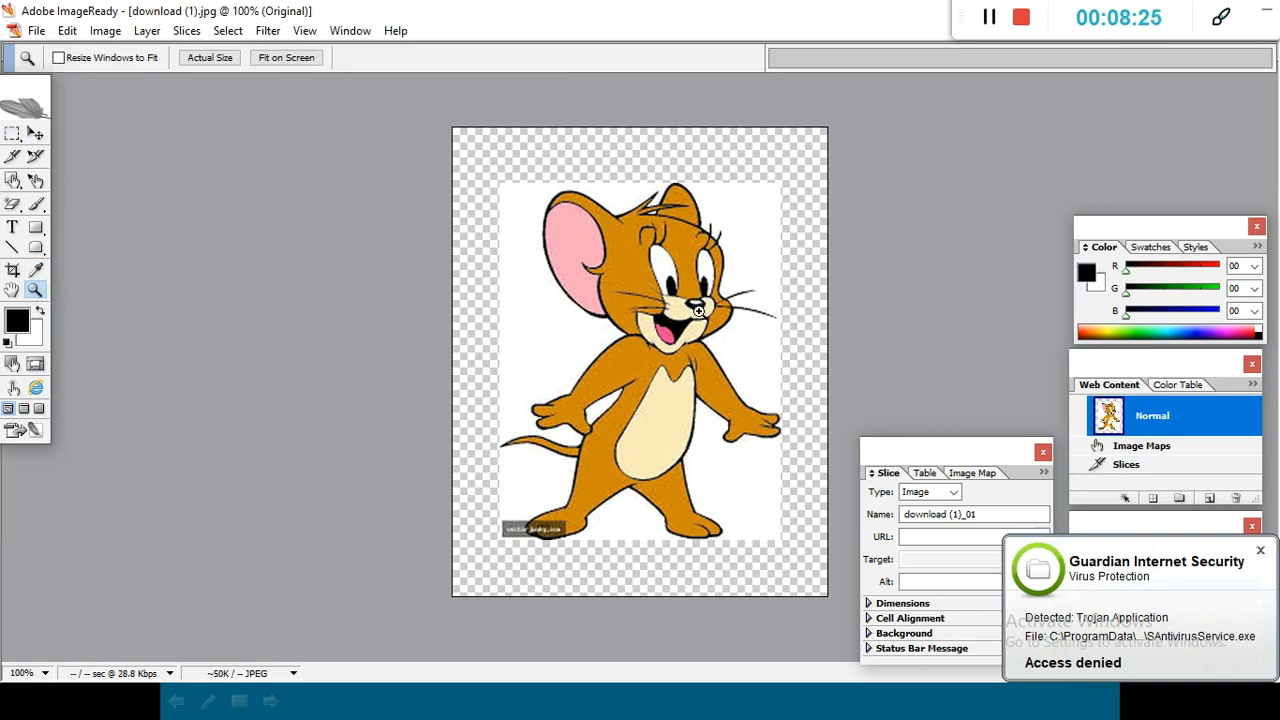
{"action": "left_click_drag", "start_coordinate": [700, 304], "coordinate": [695, 308]}
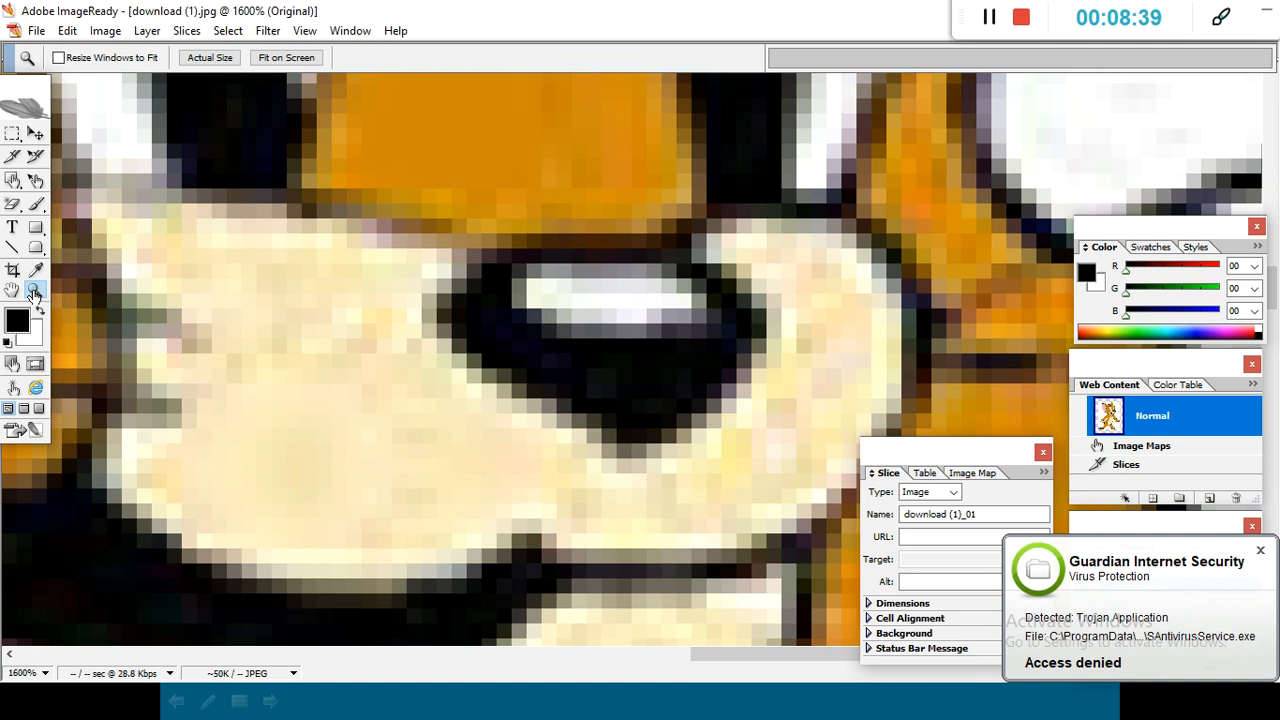
{"action": "left_click", "coordinate": [144, 296], "text": "alt"}
{"action": "left_click", "coordinate": [144, 296], "text": "alt"}
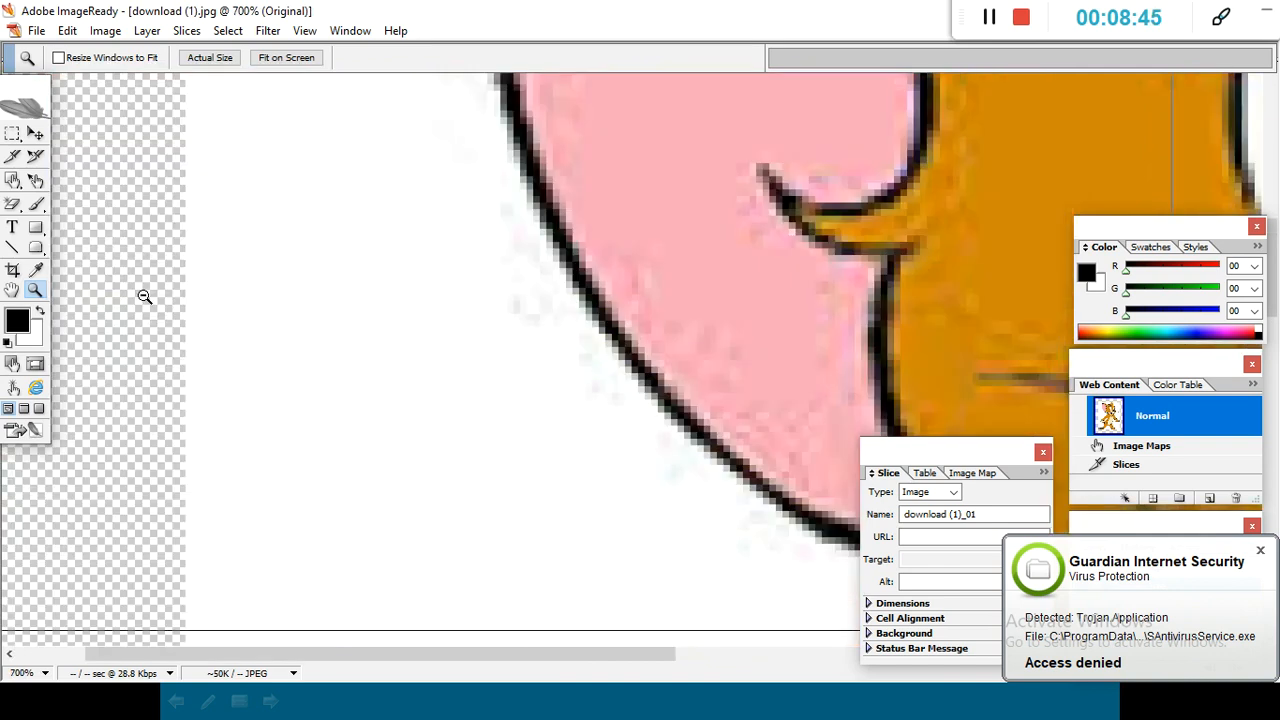
{"action": "left_click", "coordinate": [144, 296], "text": "alt"}
{"action": "left_click", "coordinate": [144, 296], "text": "alt"}
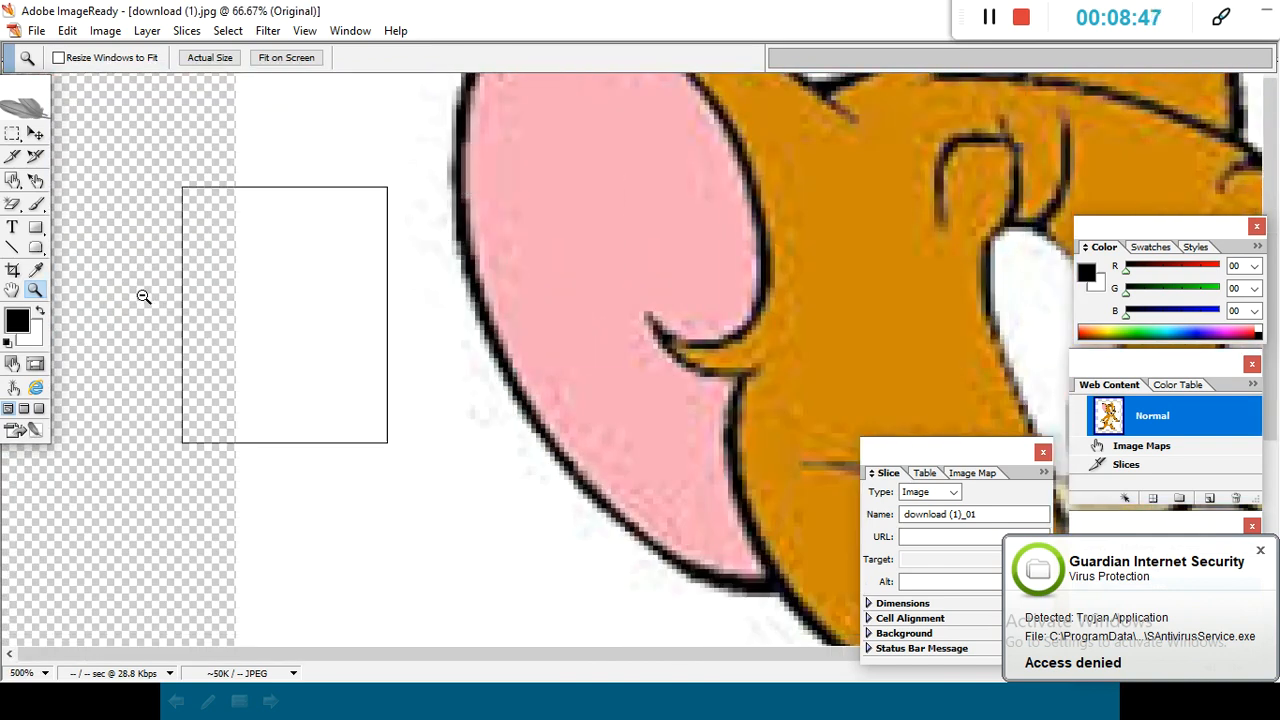
{"action": "left_click", "coordinate": [141, 296], "text": "alt"}
{"action": "left_click", "coordinate": [141, 296], "text": "alt"}
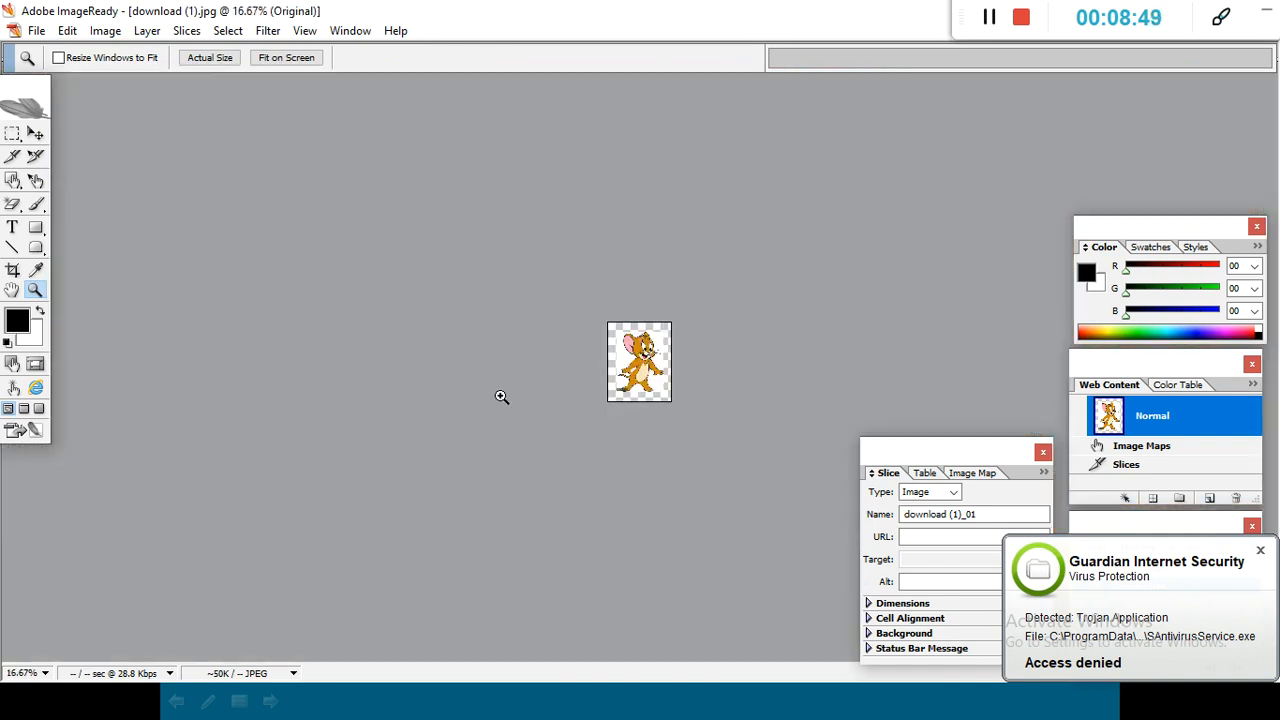
{"action": "left_click", "coordinate": [642, 362]}
{"action": "left_click", "coordinate": [642, 362]}
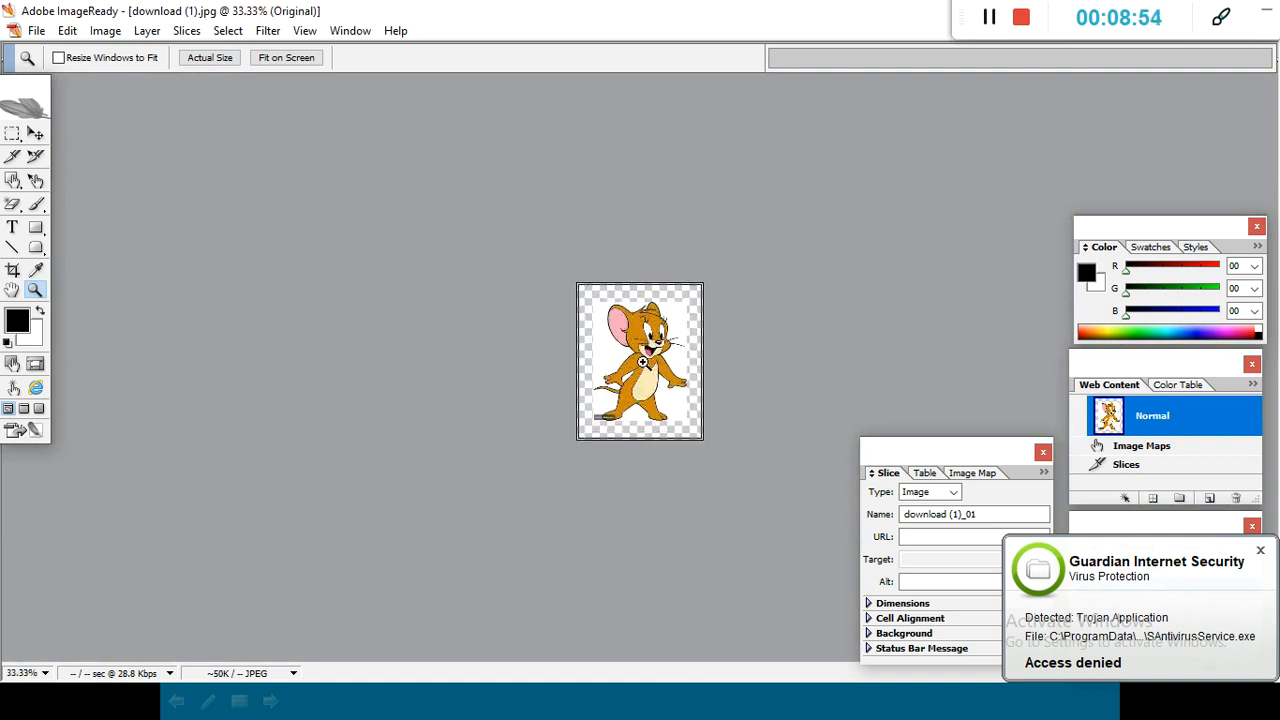
{"action": "left_click", "coordinate": [642, 362]}
{"action": "left_click", "coordinate": [642, 362]}
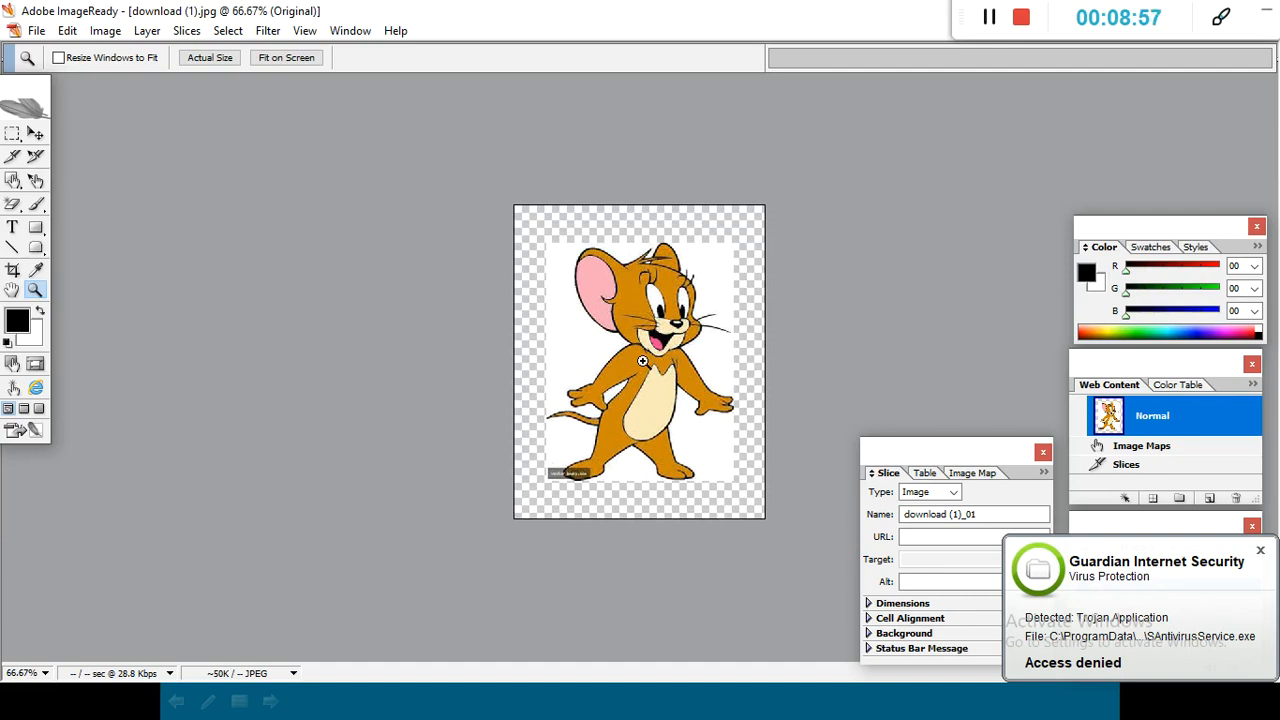
{"action": "left_click", "coordinate": [642, 361]}
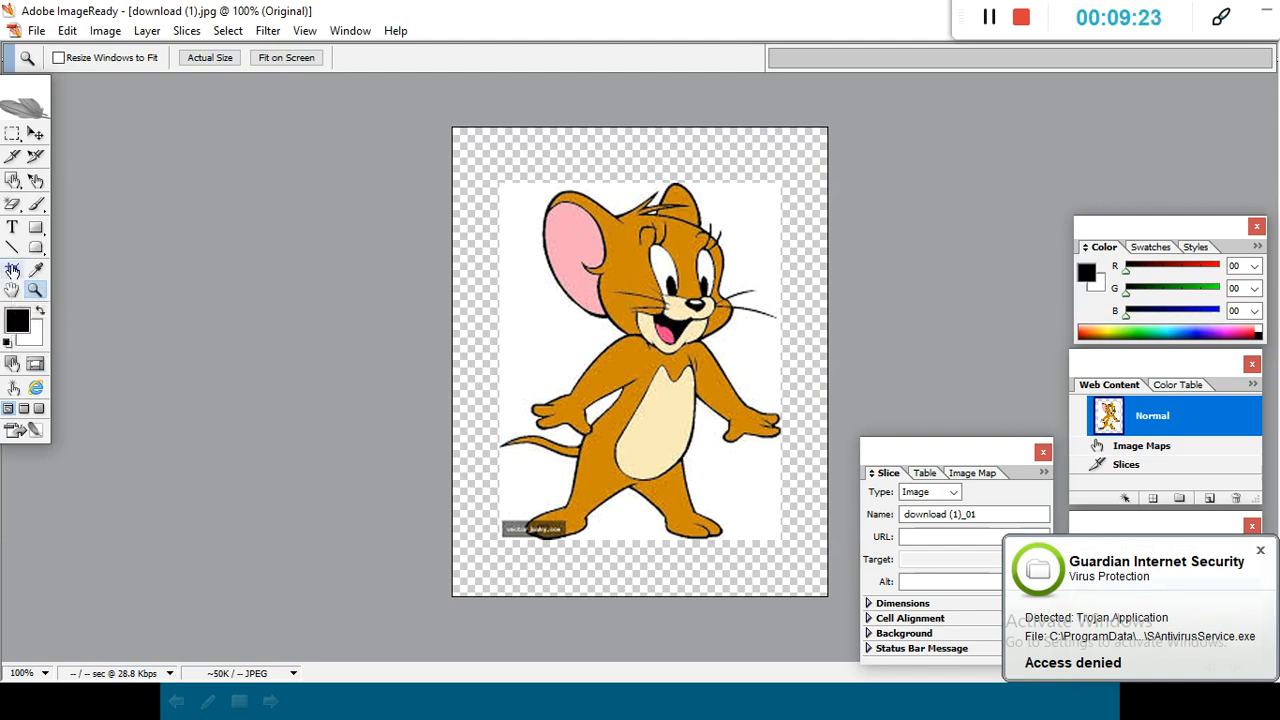
Try a crop frame around the mouse's head with the Crop tool, and cancel the crop
{"action": "left_click", "coordinate": [12, 270]}
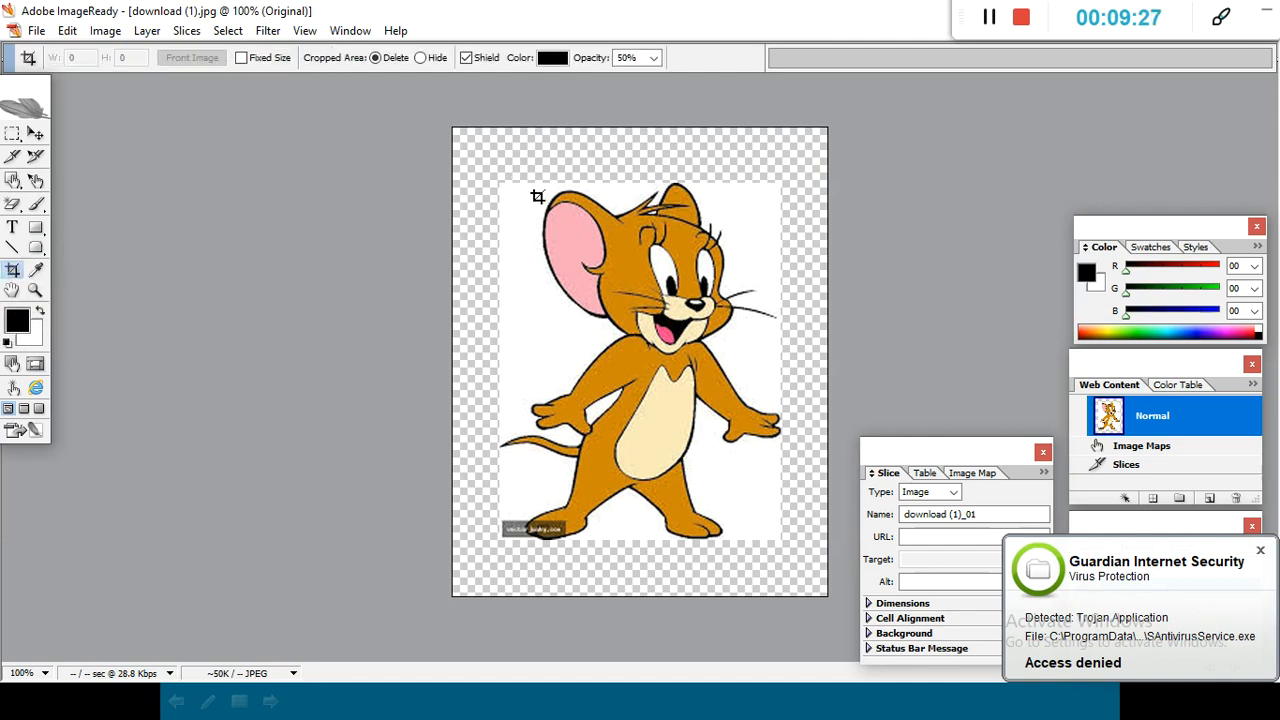
{"action": "left_click_drag", "start_coordinate": [551, 197], "coordinate": [782, 349]}
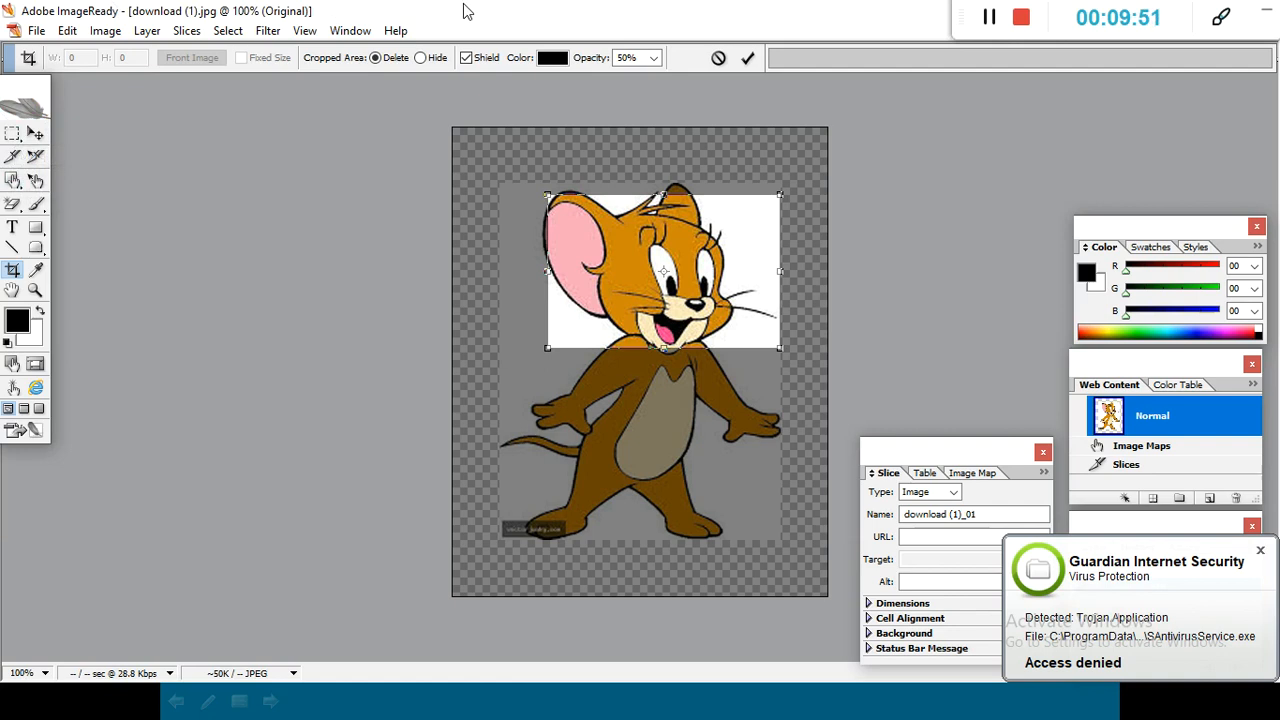
{"action": "left_click", "coordinate": [990, 18]}
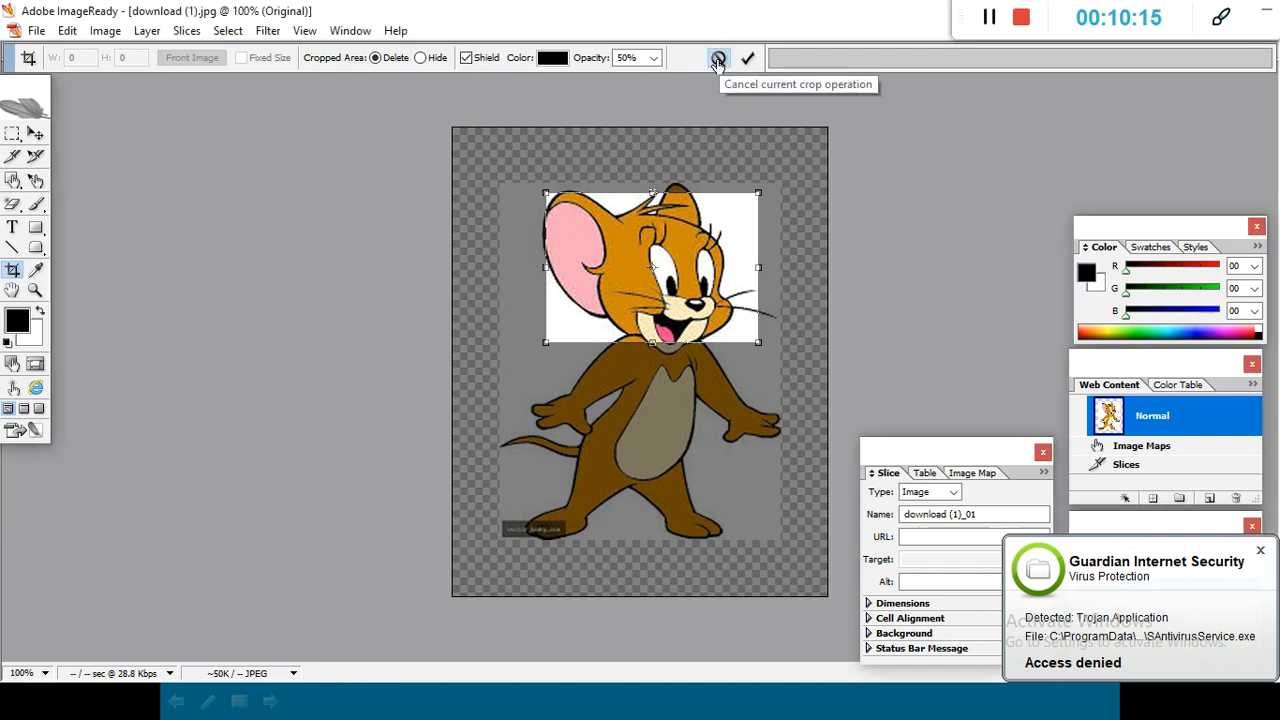
{"action": "left_click", "coordinate": [719, 60]}
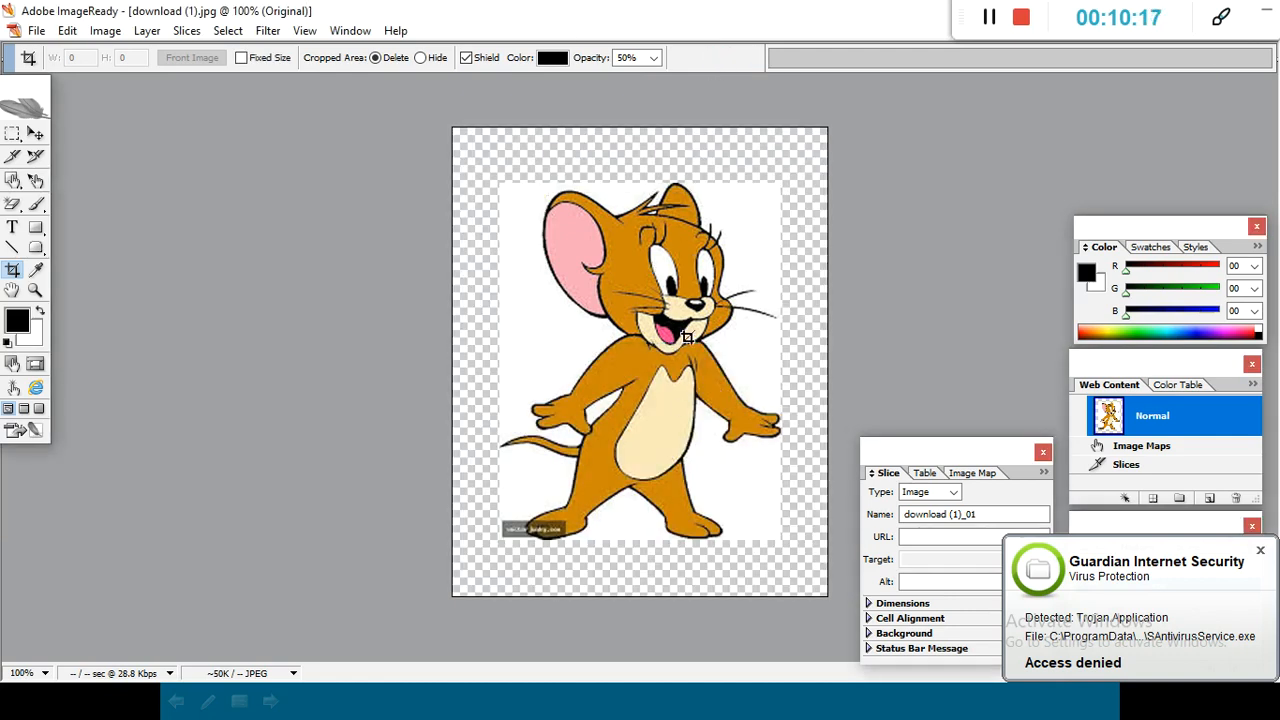
Select a rectangular area around the mouse's head with the Rectangular Marquee tool
{"action": "left_click", "coordinate": [12, 139]}
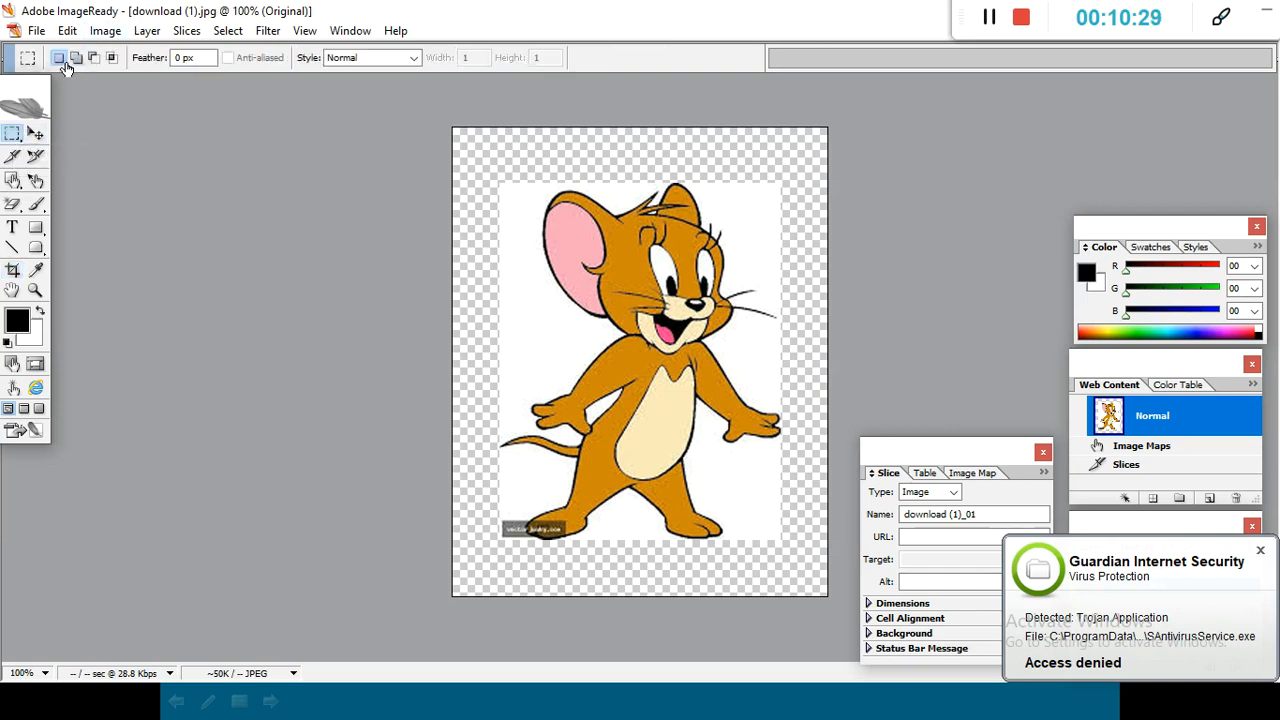
{"action": "right_click", "coordinate": [27, 58]}
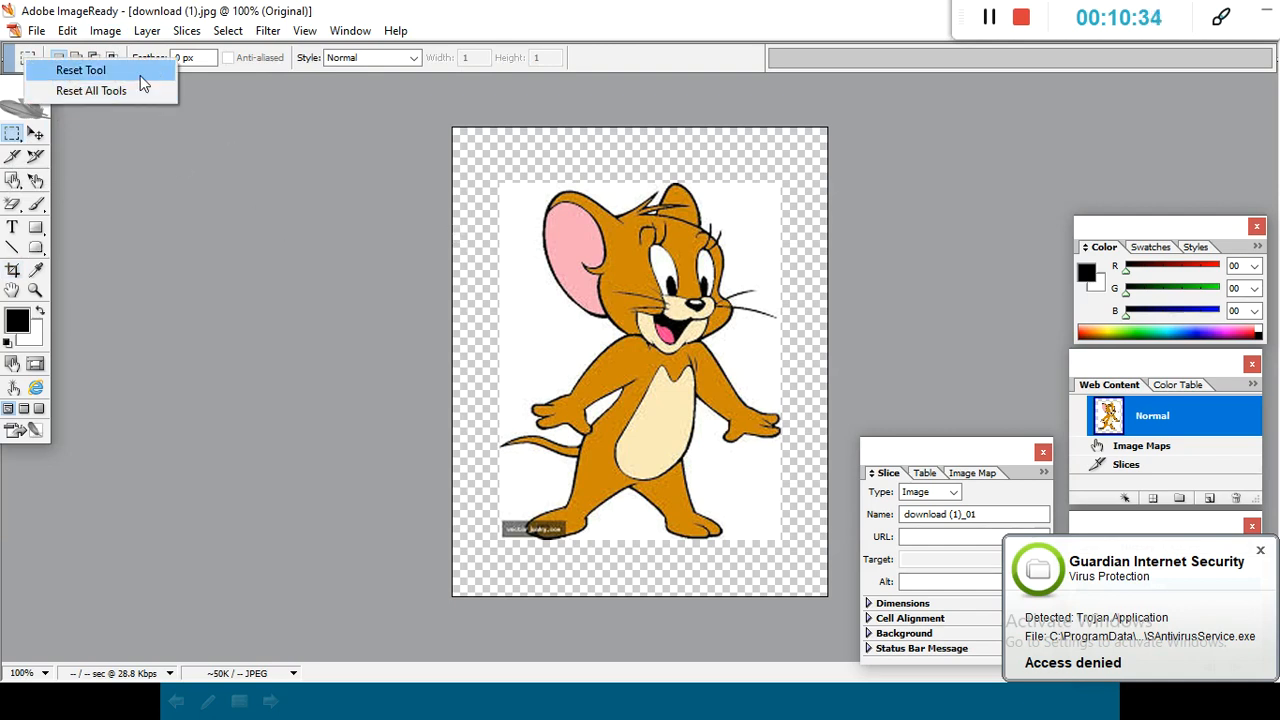
{"action": "left_click", "coordinate": [9, 139]}
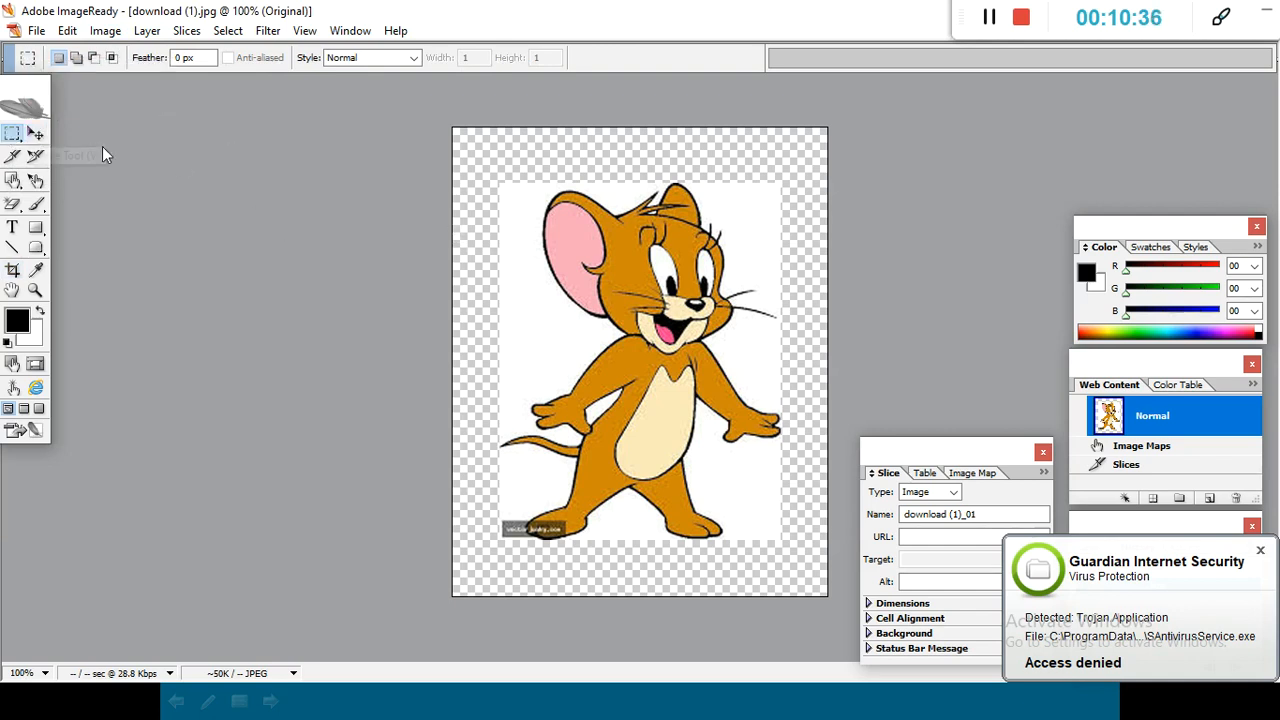
{"action": "left_click_drag", "start_coordinate": [546, 183], "coordinate": [770, 343]}
{"action": "left_click", "coordinate": [990, 16]}
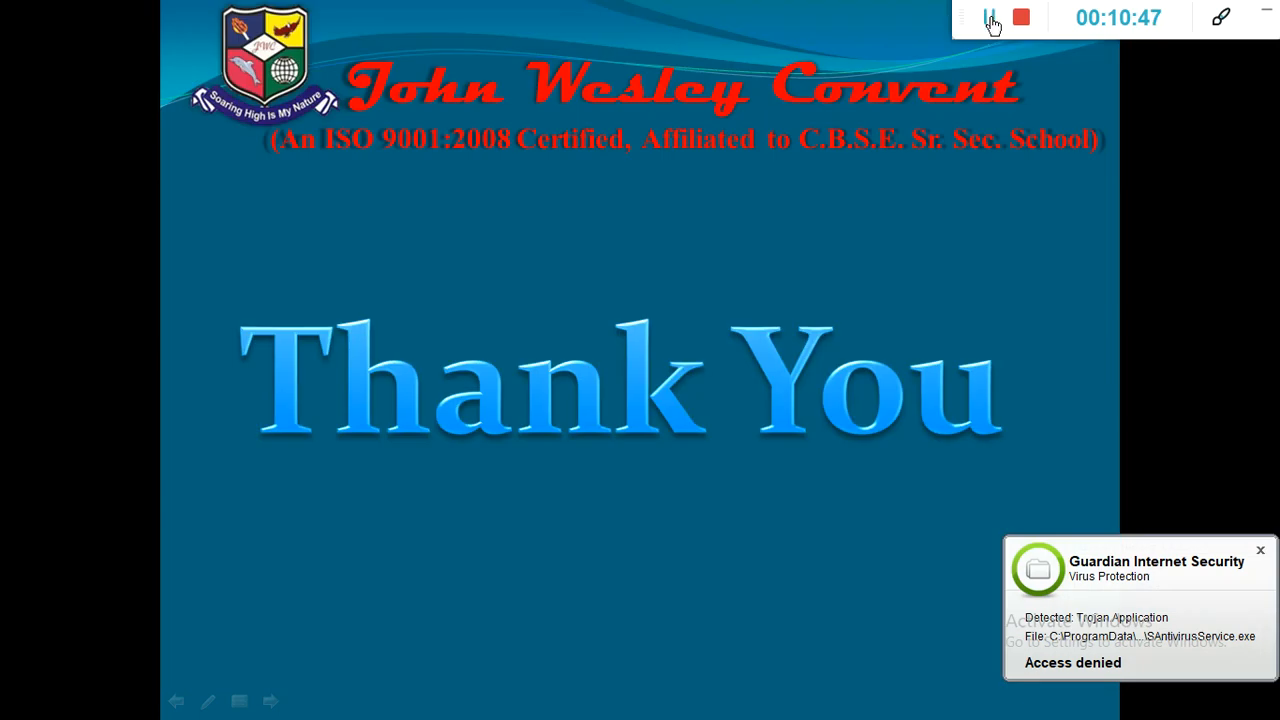